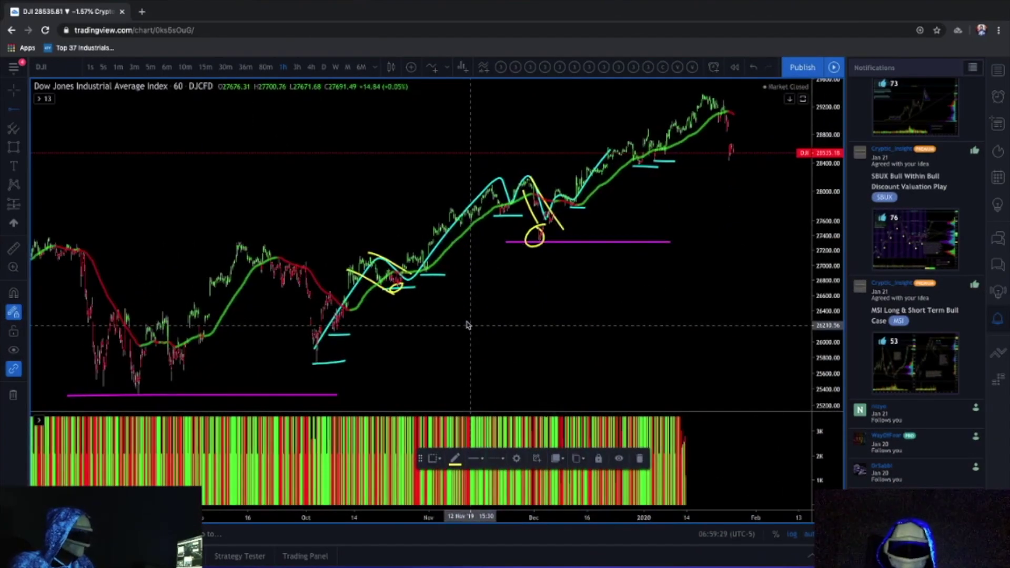
Load the AAPL chart and remove all existing drawings from it.
type("AAPL")
key("Return")
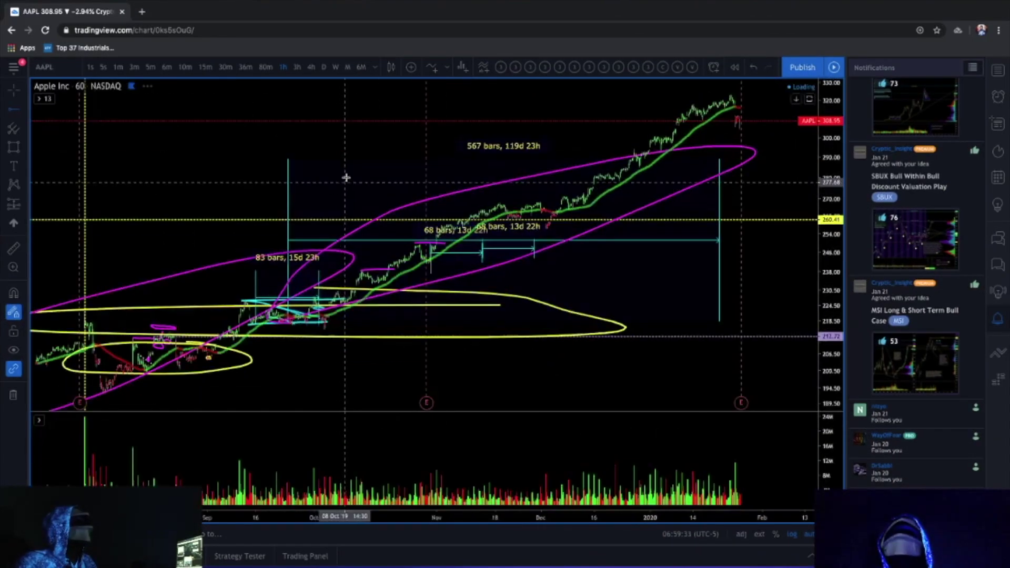
scroll(349, 173, "down", 3)
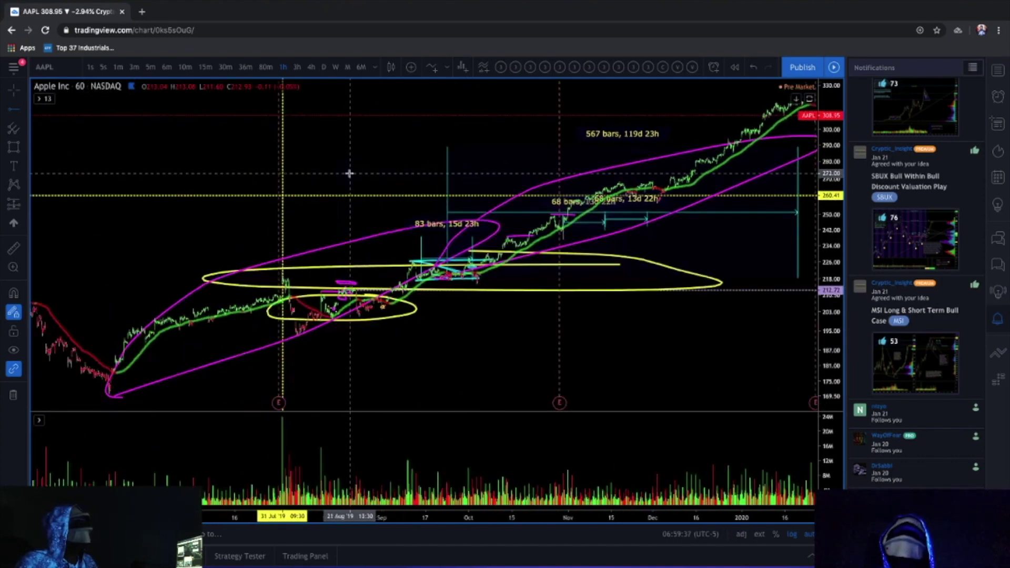
scroll(349, 173, "right", 5)
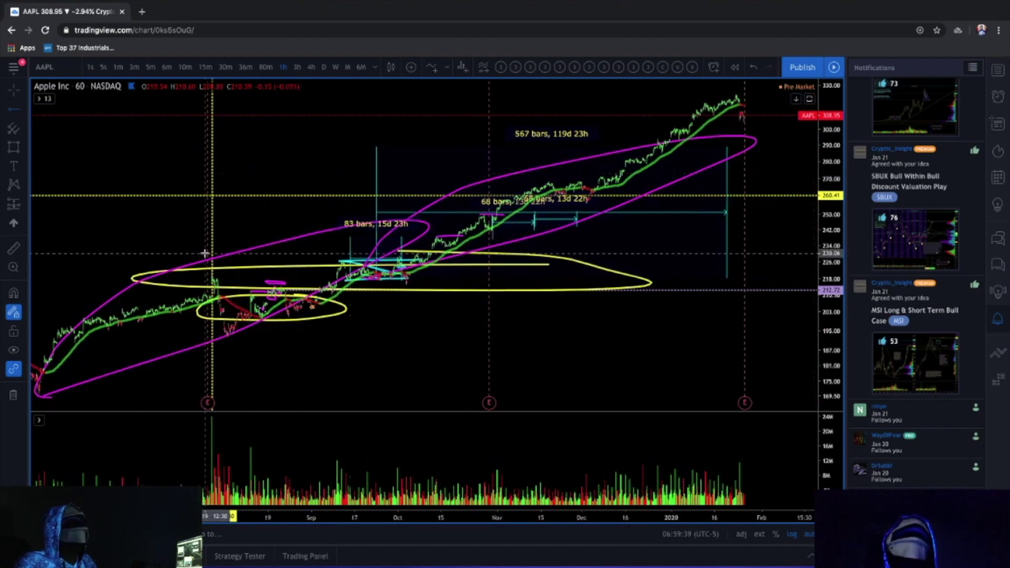
left_click(14, 396)
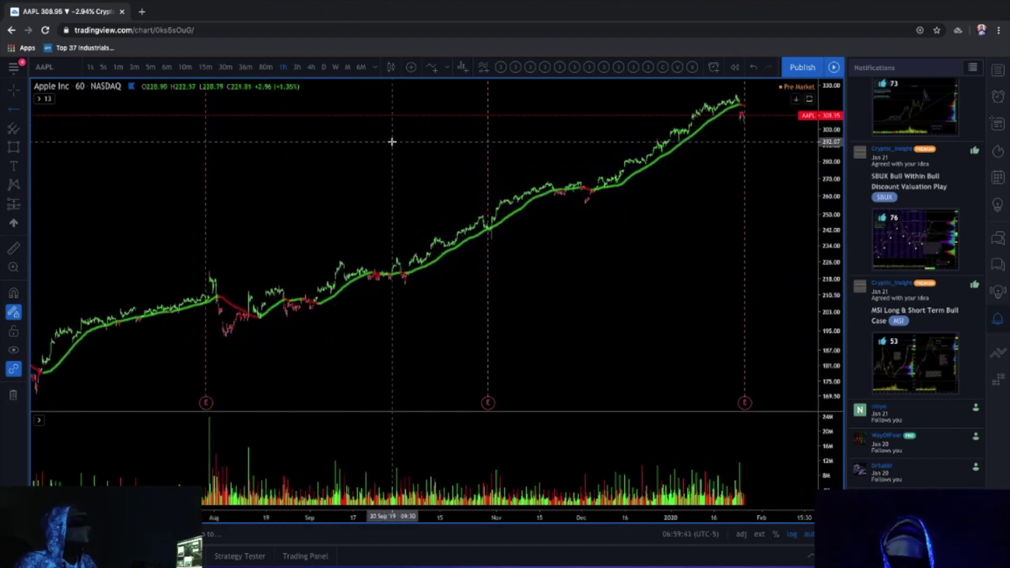
Draw yellow rectangles around the two sideways ranges, about 10 Sep–9 Oct 2019 and 14 Nov–10 Dec 2019.
scroll(392, 141, "up", 4)
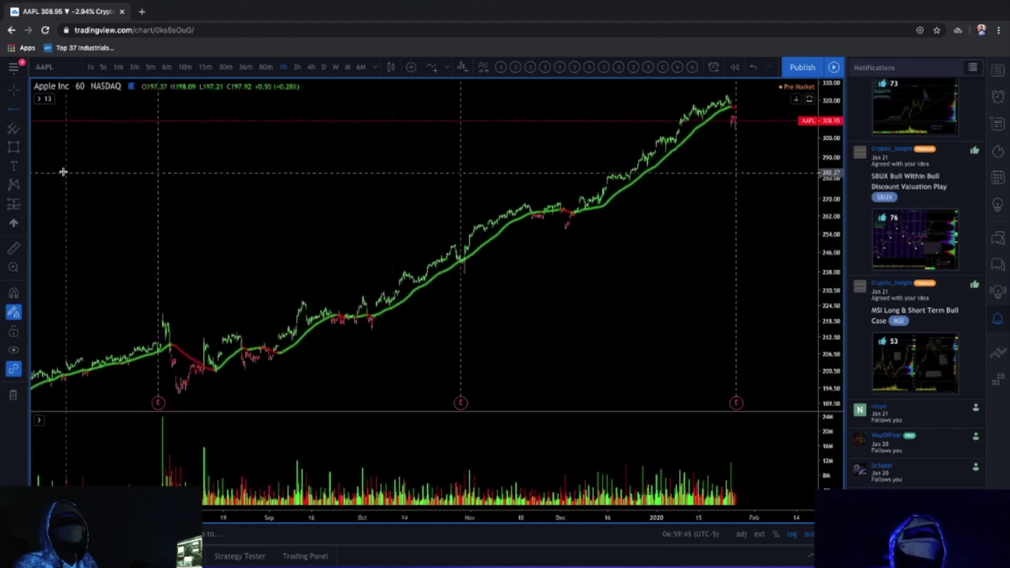
left_click(13, 147)
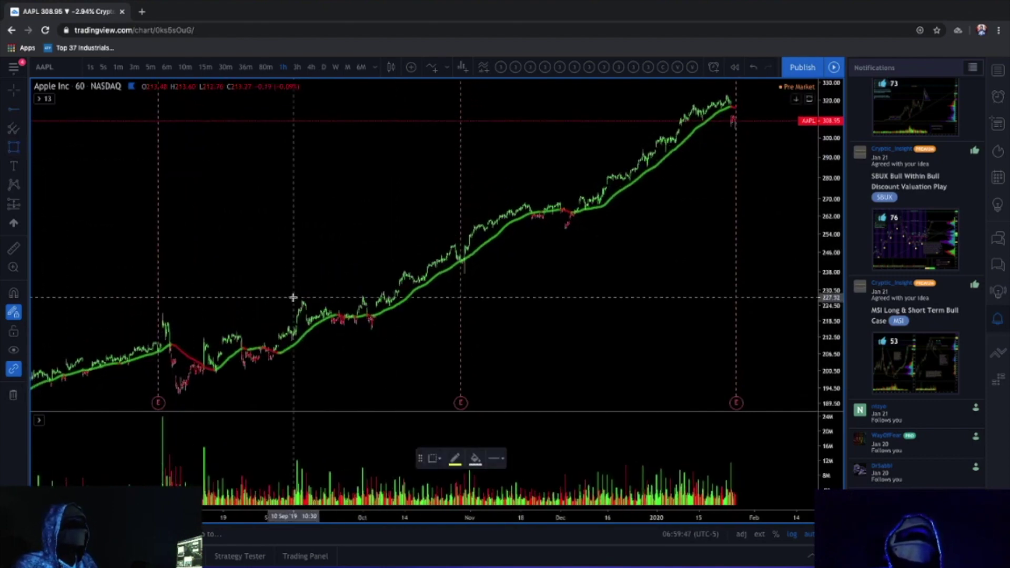
left_click_drag(294, 298, 389, 328)
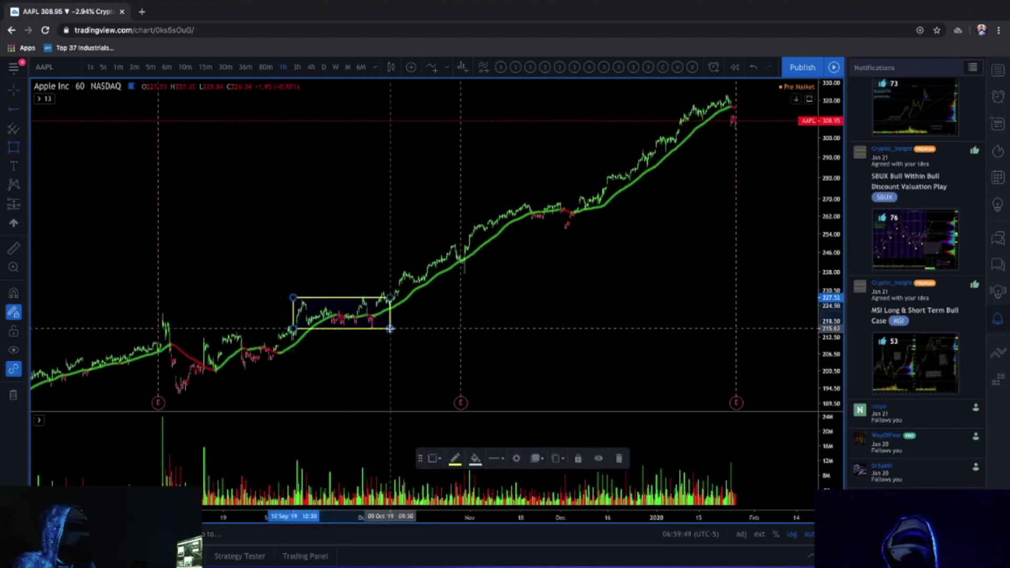
left_click_drag(516, 203, 590, 225)
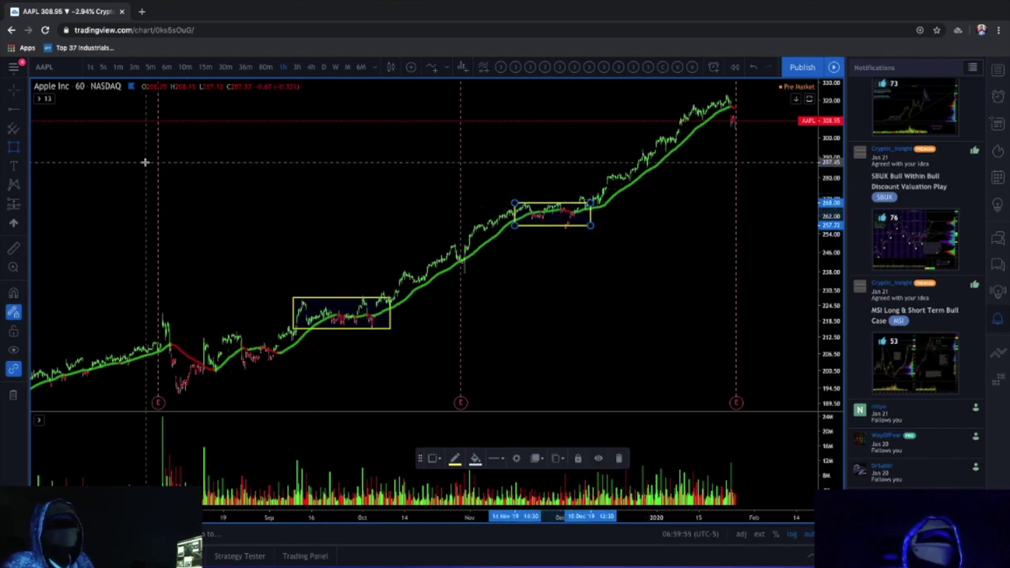
Draw a blue-bordered rectangle over the rally from about 3 Oct to 19 Nov 2019, and copy it onto the December–January rally.
left_click(18, 150)
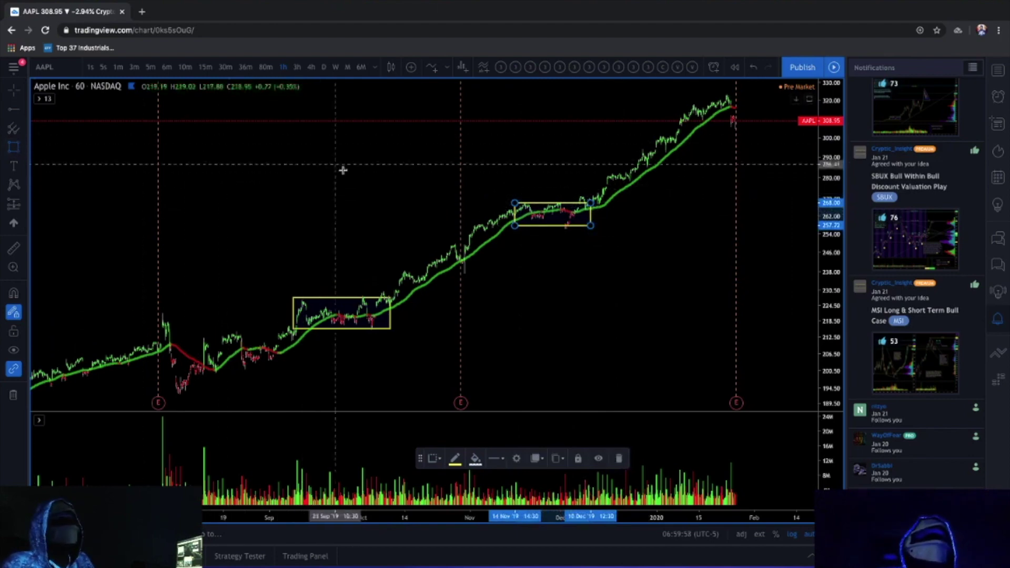
left_click(372, 328)
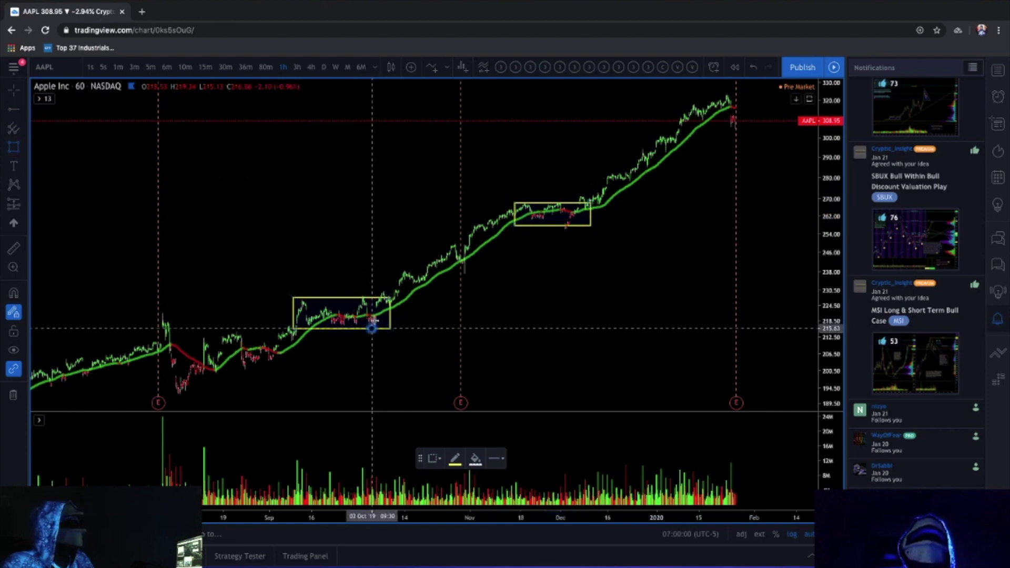
left_click(525, 190)
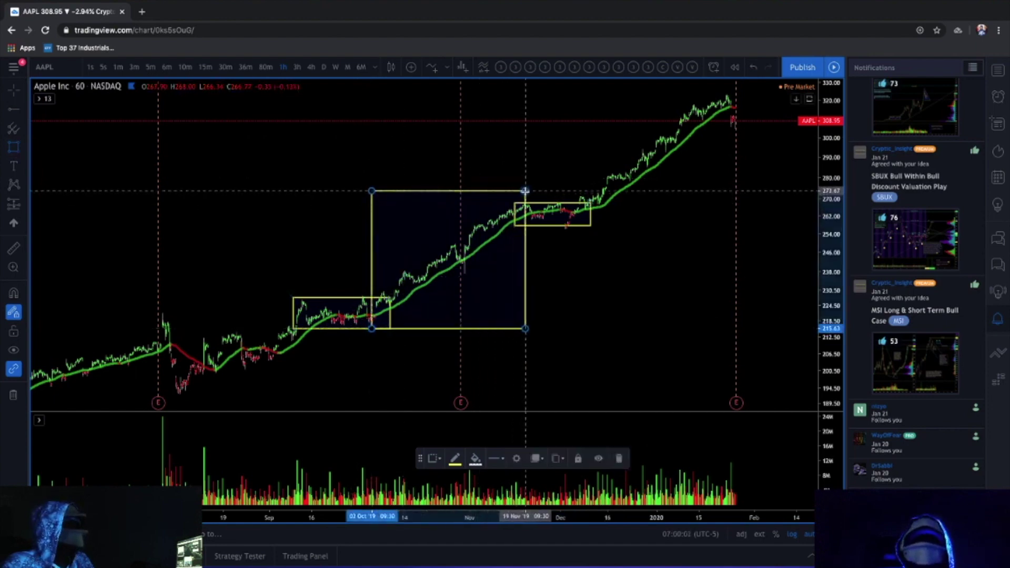
left_click(456, 459)
left_click(516, 451)
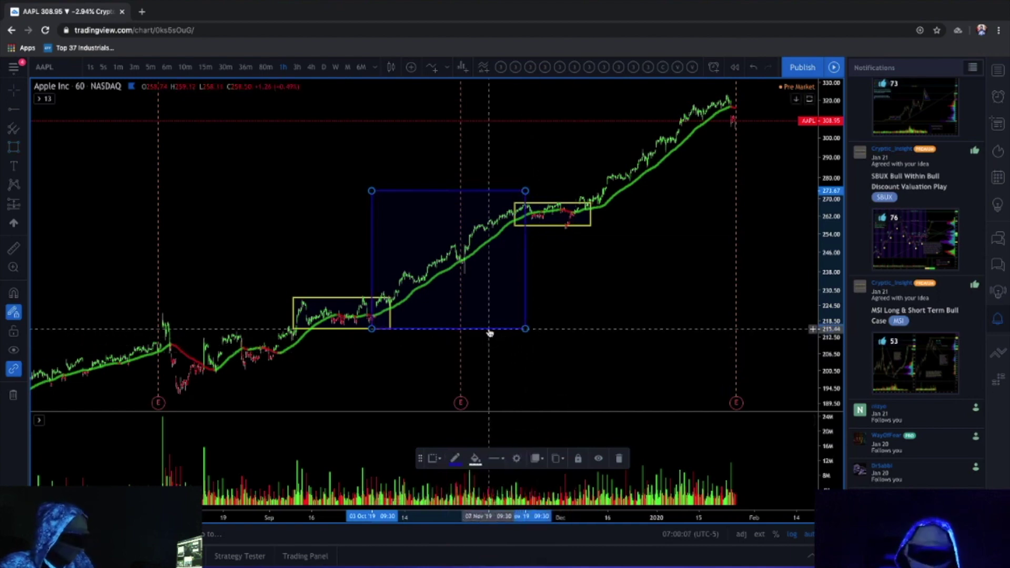
left_click_drag(490, 332, 685, 104)
Add the S&P 500 comparison to the Apple chart, and add the SPX symbol as an overlay on the main chart.
scroll(521, 179, "down", 3)
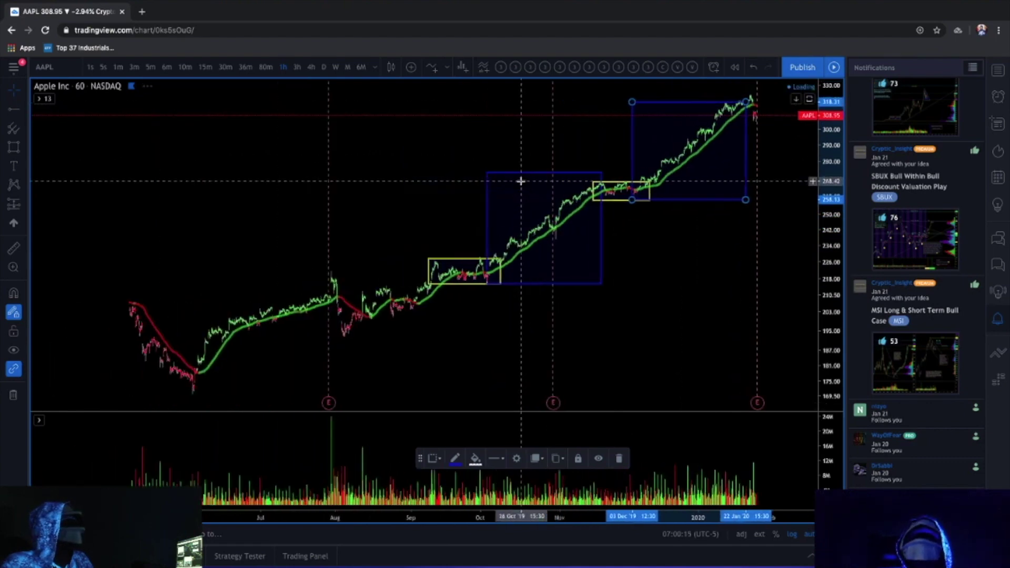
scroll(521, 180, "right", 10)
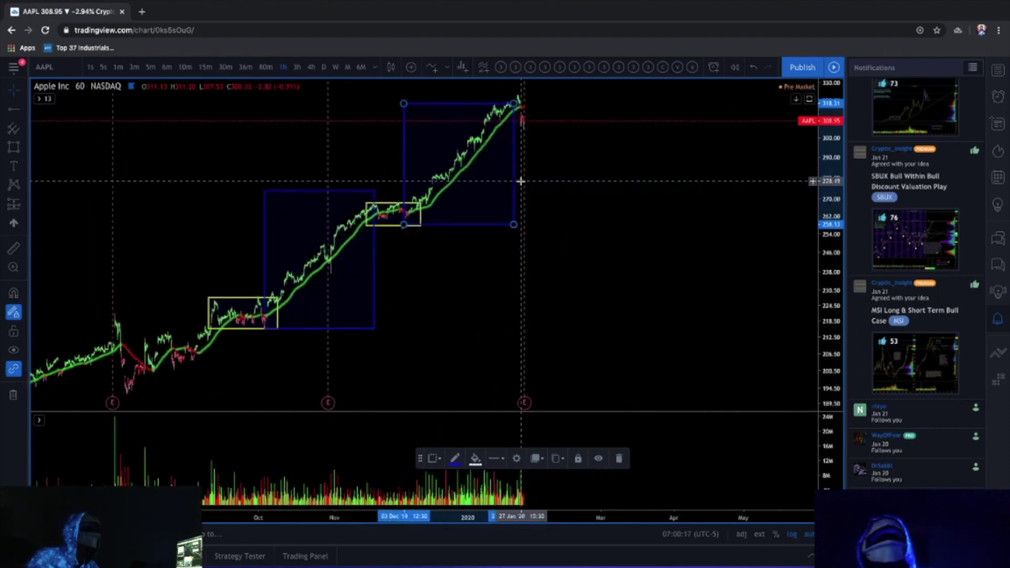
scroll(521, 180, "left", 1)
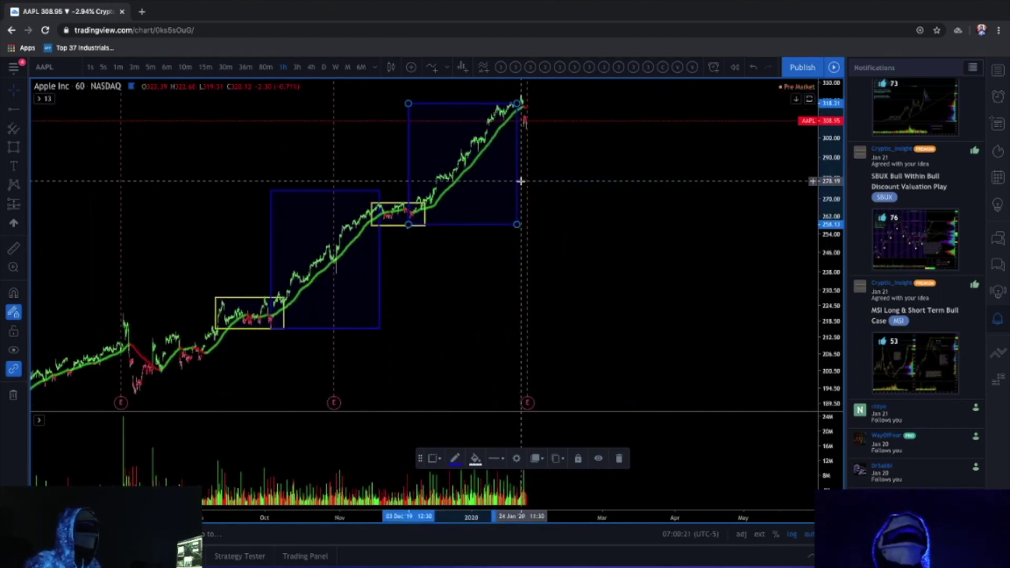
left_click(411, 67)
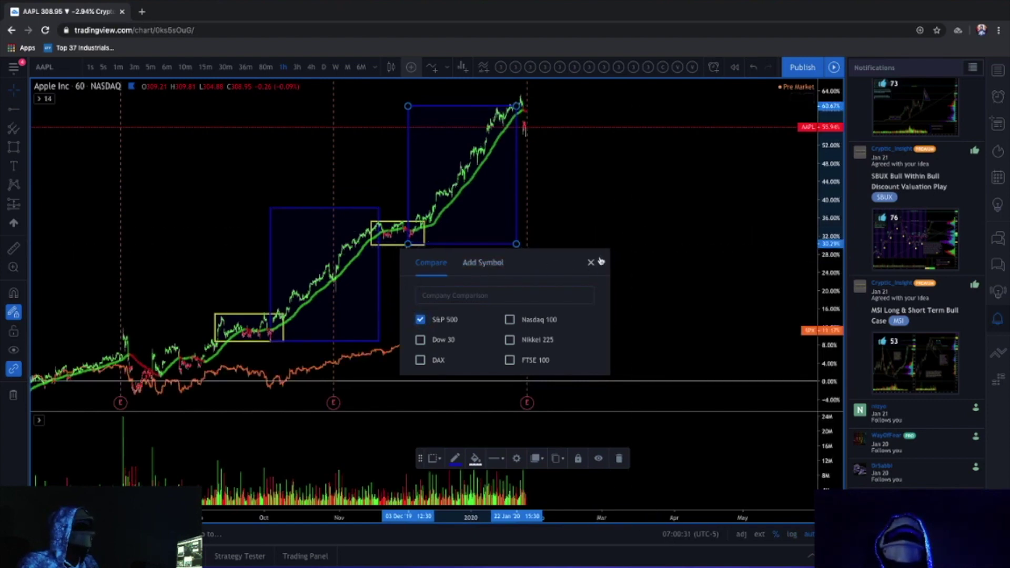
left_click(476, 272)
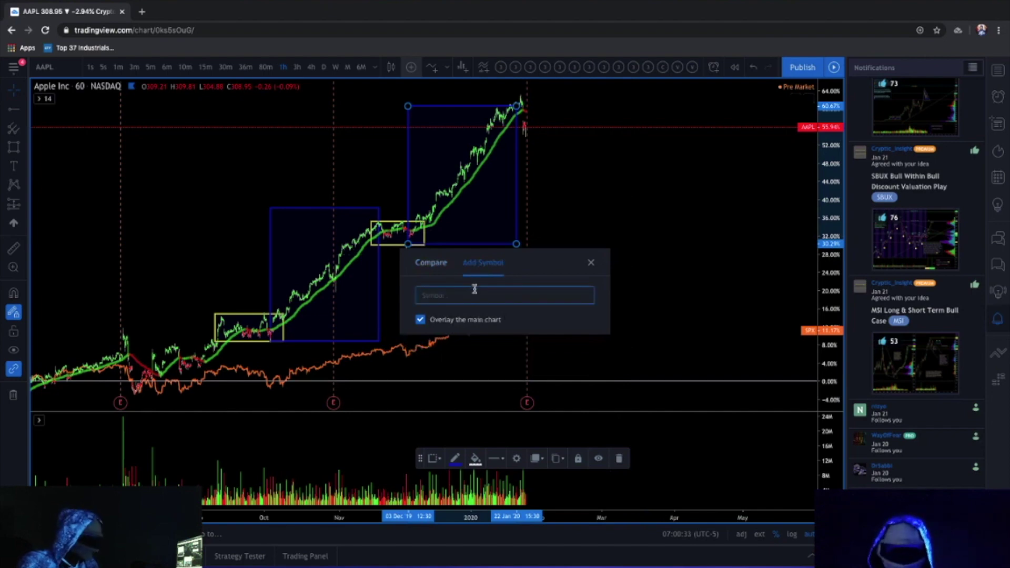
type("SPX")
key("Return")
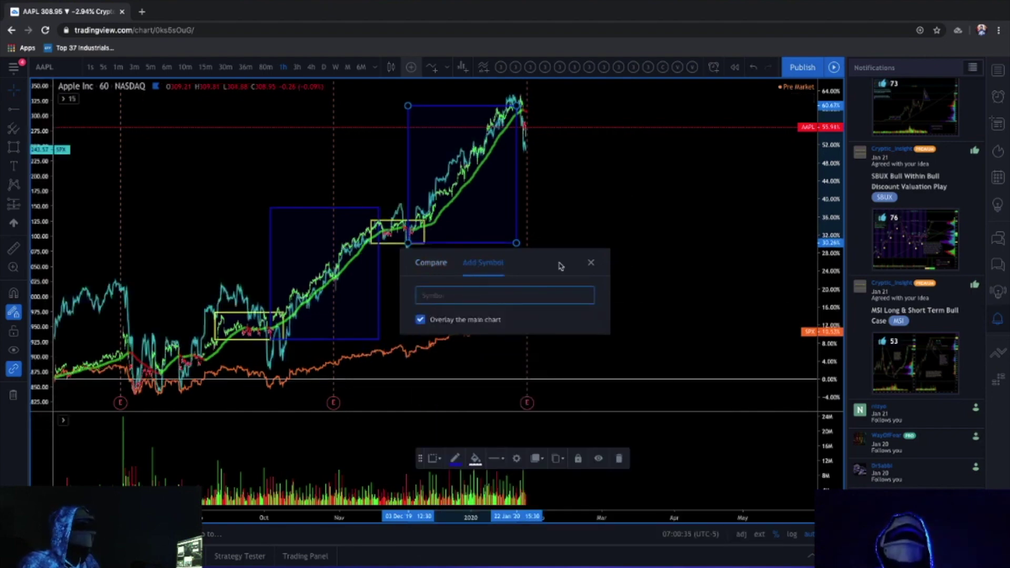
left_click(591, 262)
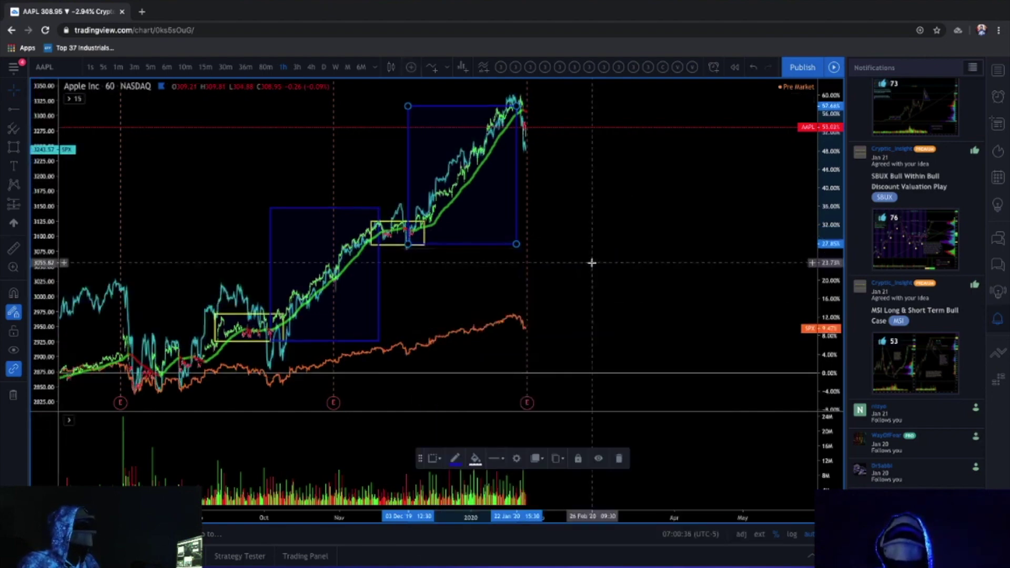
Delete the orange S&P 500 comparison line from the chart.
left_click(401, 347)
key("Delete")
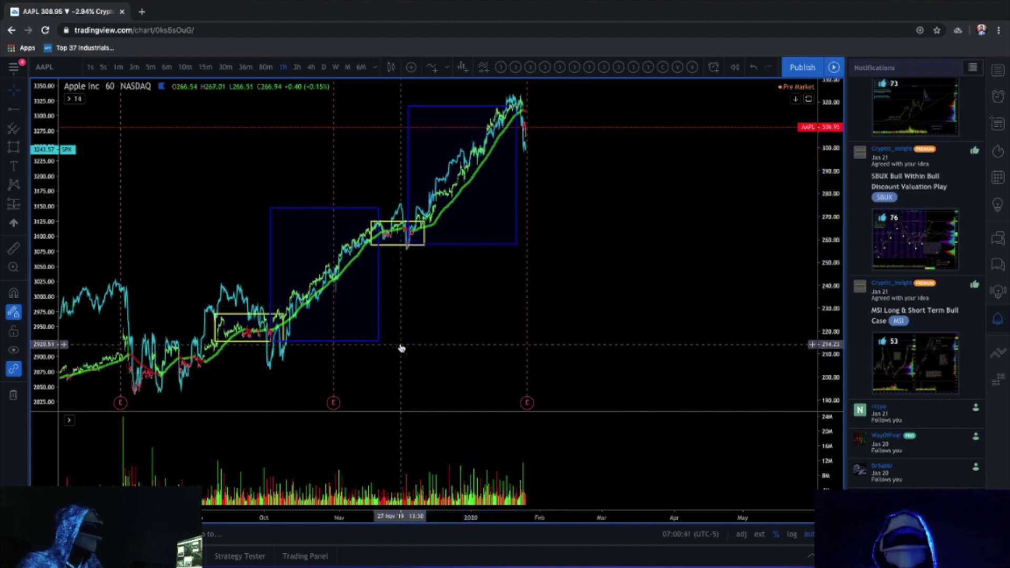
scroll(446, 343, "down", 2)
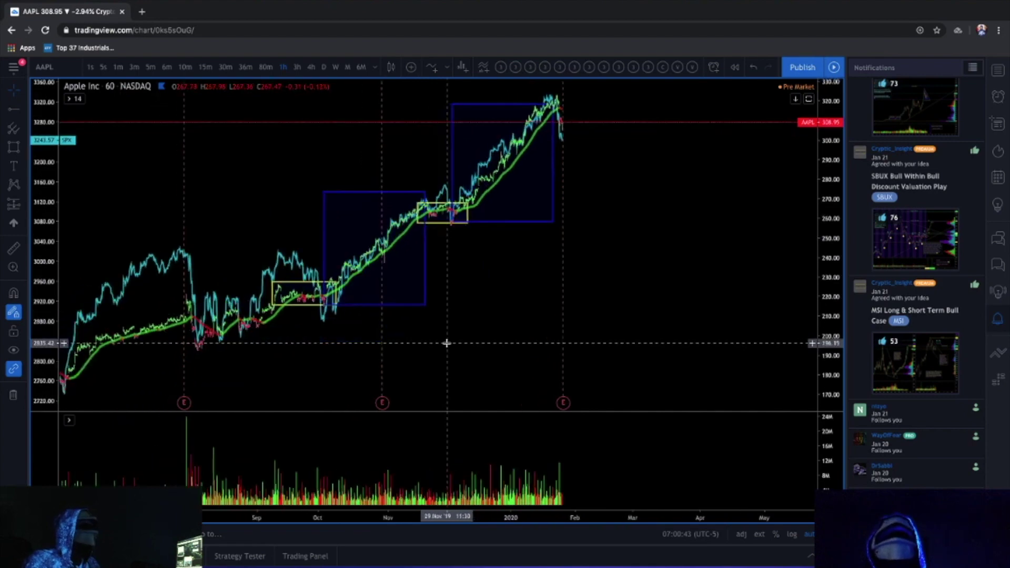
scroll(446, 343, "down", 1)
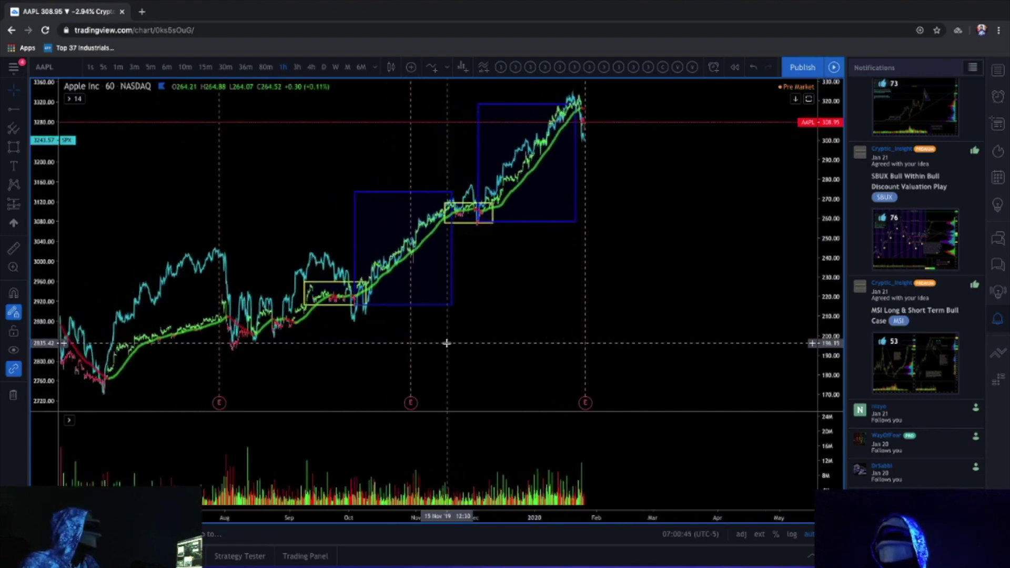
scroll(446, 343, "left", 2)
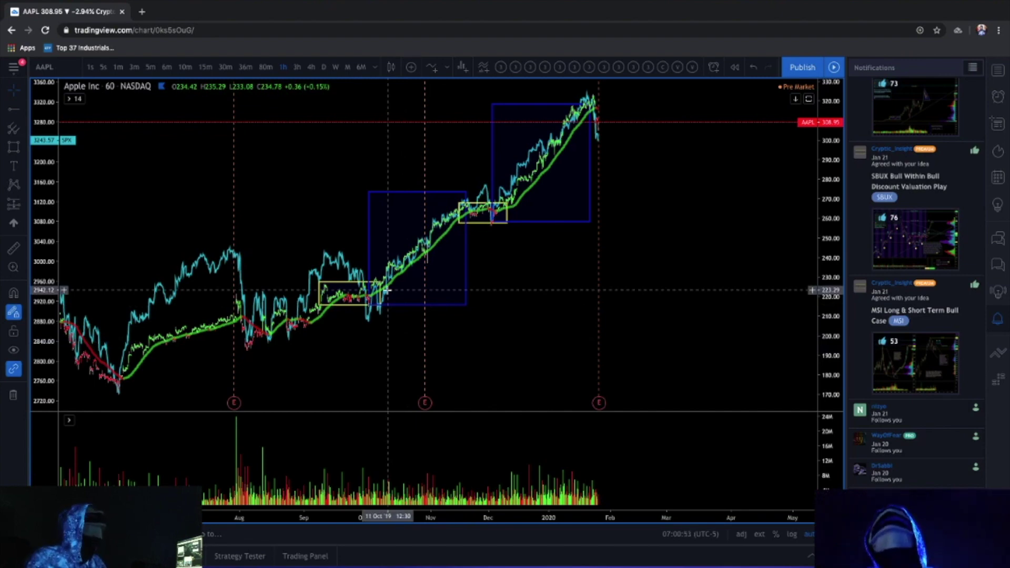
Draw yellow horizontal rays from the January 2020 peak at about 323.03 and the yellow rectangles' tops at about 227.59 and 268.16.
scroll(387, 290, "up", 4)
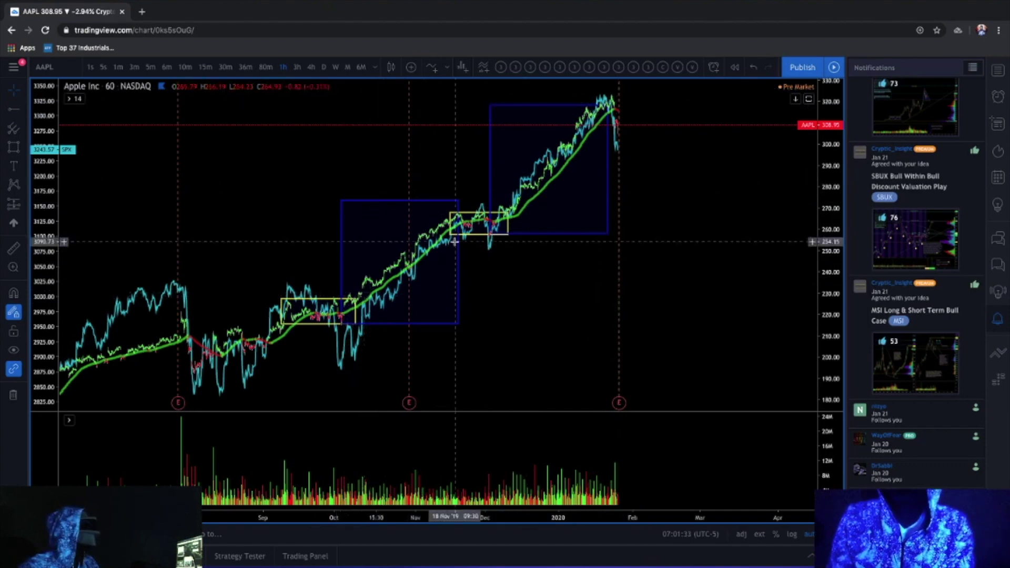
scroll(507, 126, "up", 2)
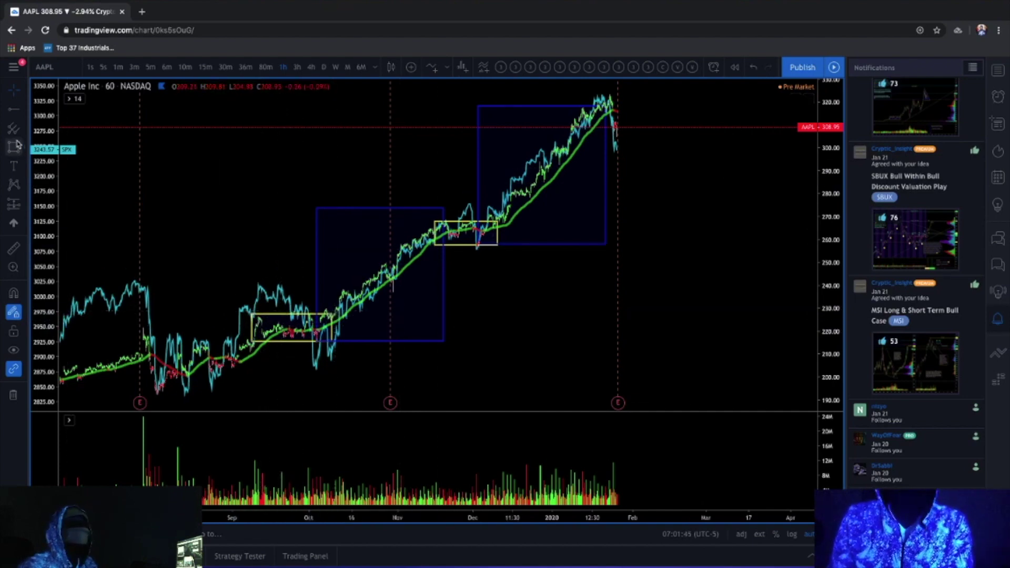
left_click(14, 113)
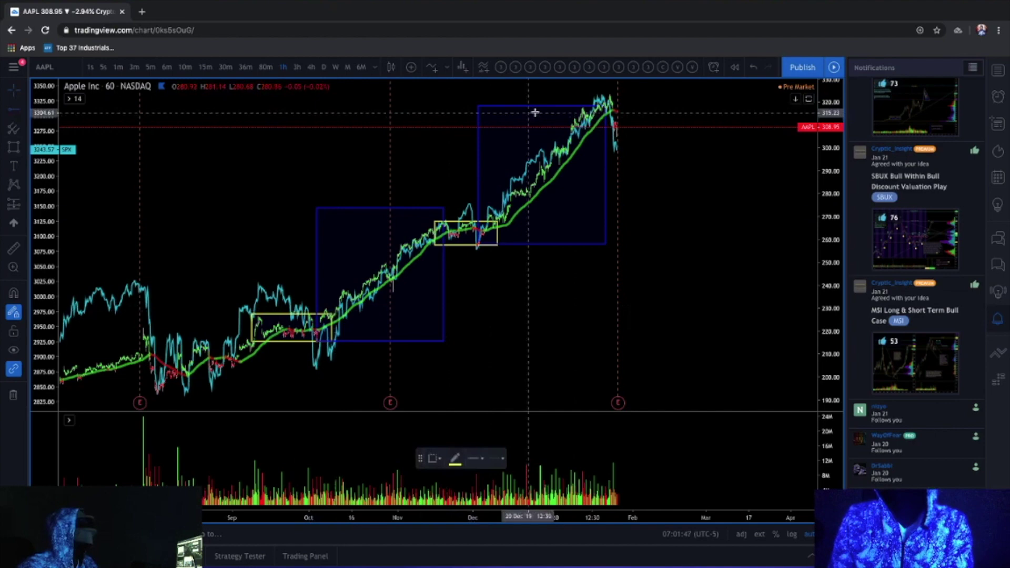
left_click(603, 94)
scroll(640, 226, "down", 3)
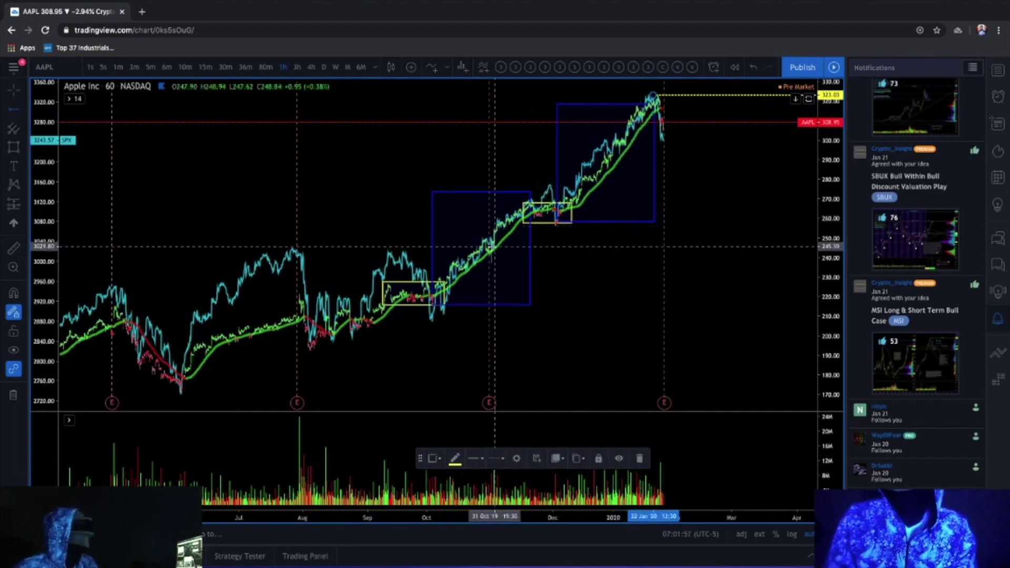
left_click(385, 282)
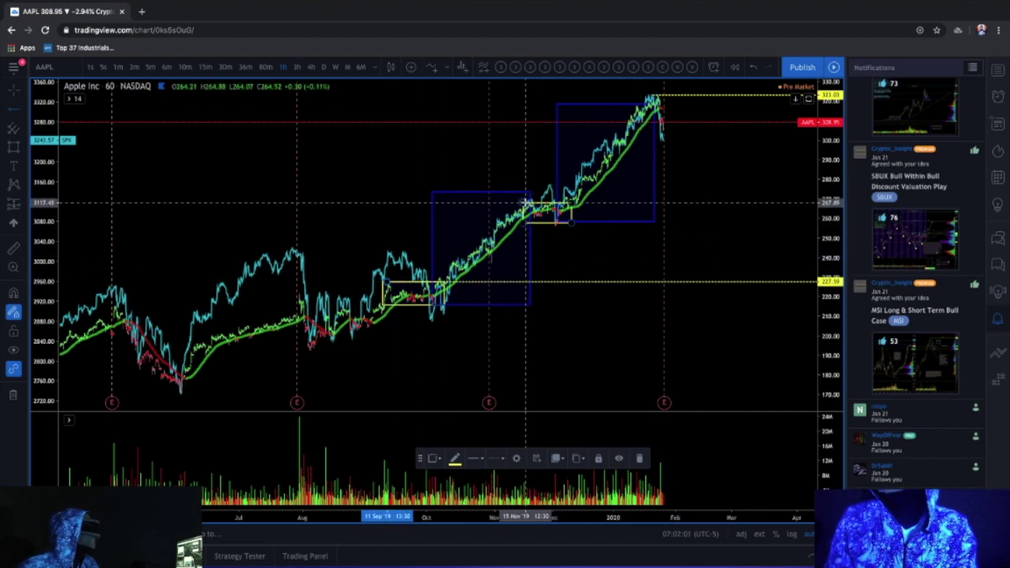
scroll(587, 276, "right", 10)
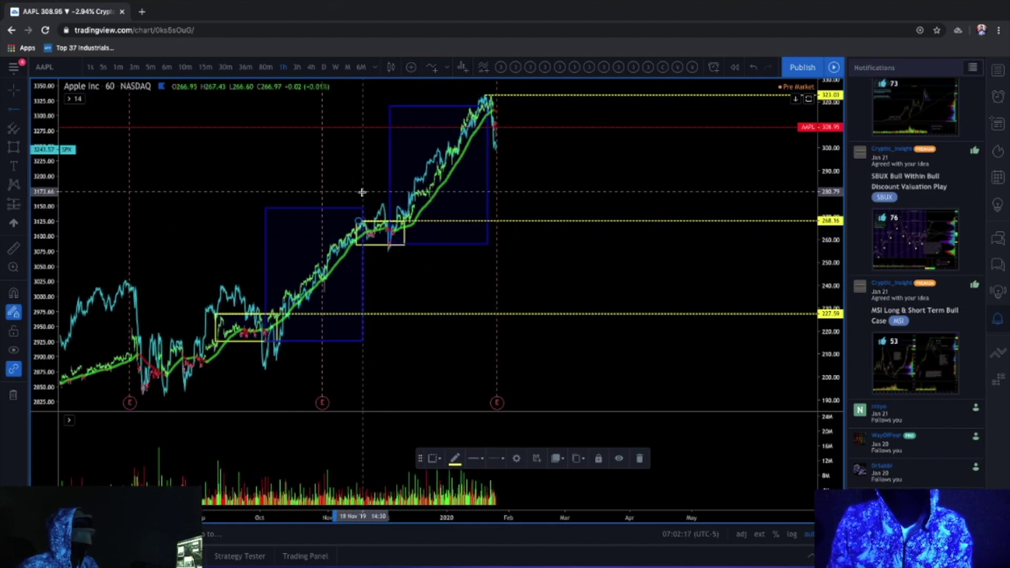
scroll(362, 192, "left", 5)
scroll(362, 192, "up", 3)
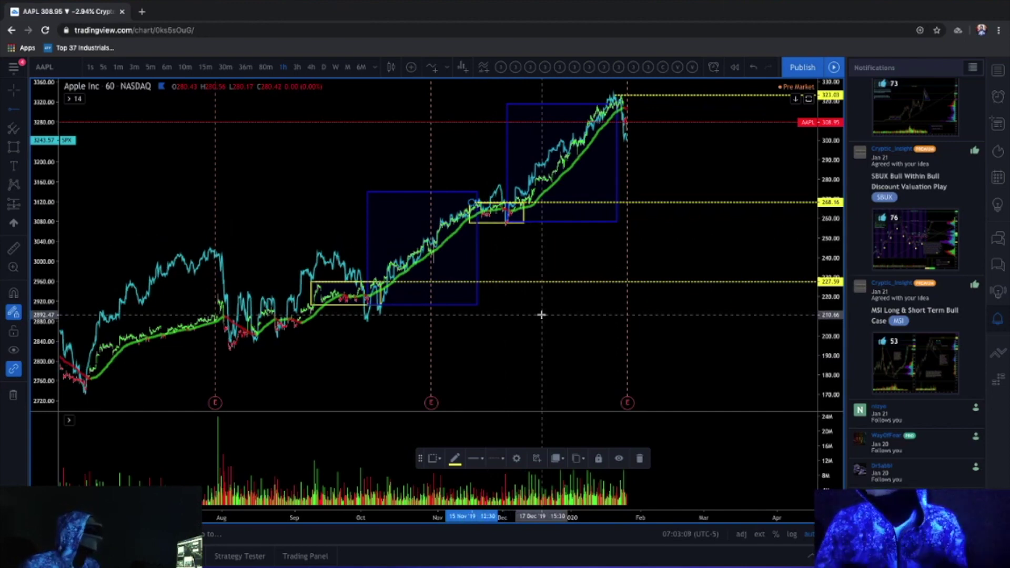
scroll(541, 315, "down", 5)
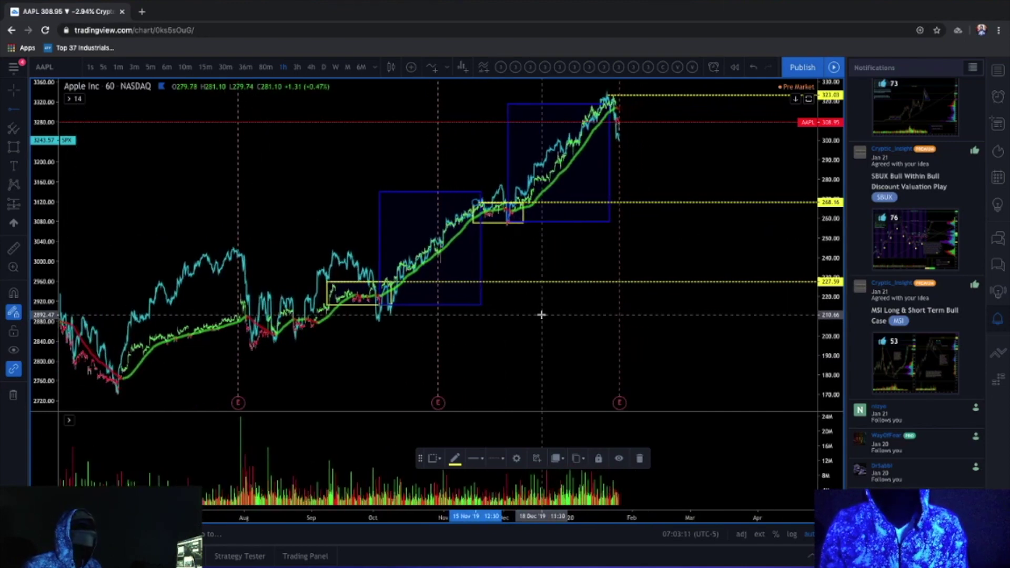
scroll(541, 315, "down", 3)
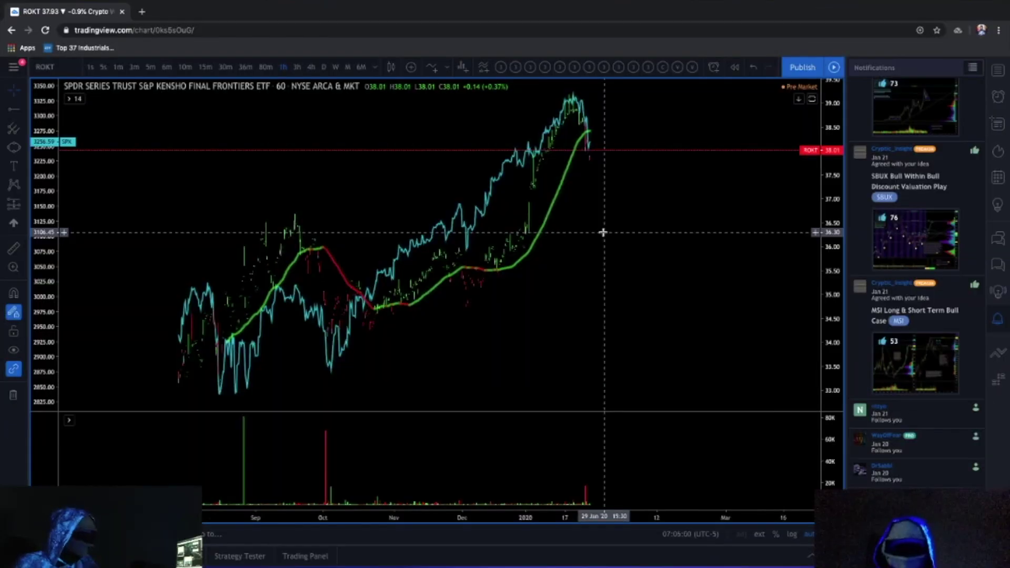
Load the gold futures chart GC1! and switch it to the daily interval.
type("GC1")
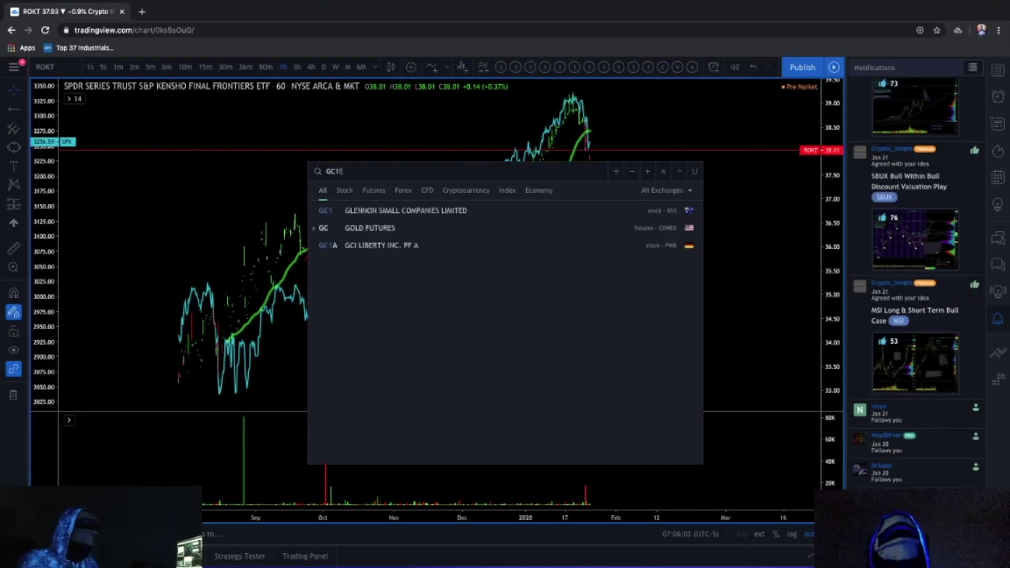
key("Return")
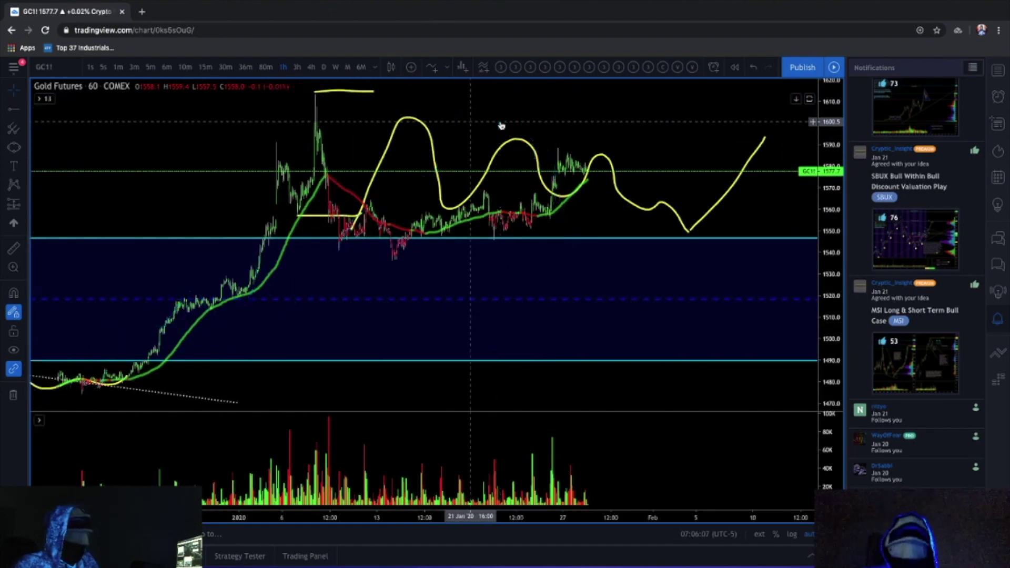
left_click(323, 68)
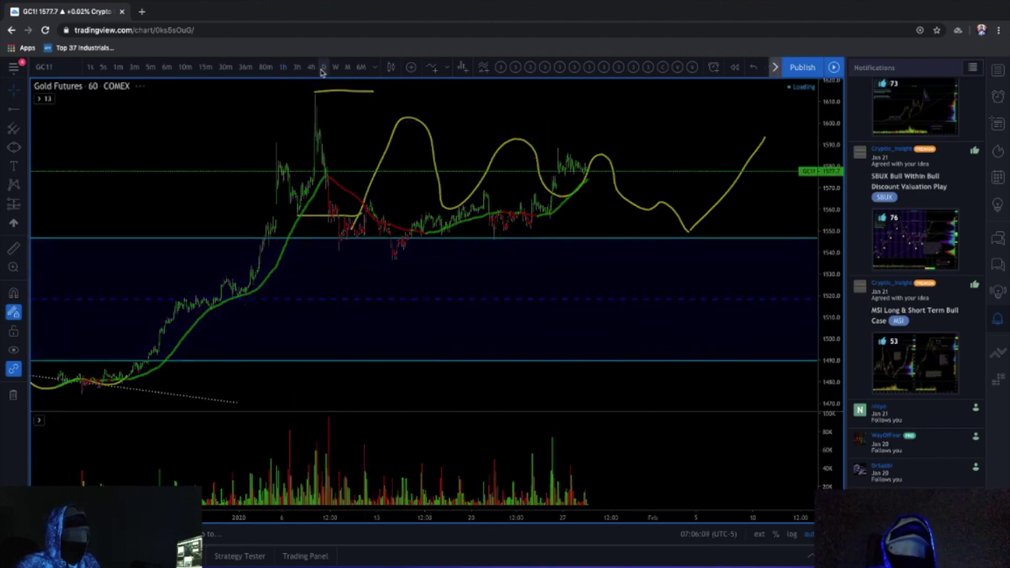
Examine gold futures' daily trend, and switch to the weekly interval to review the price history back before 2010.
scroll(516, 262, "up", 6)
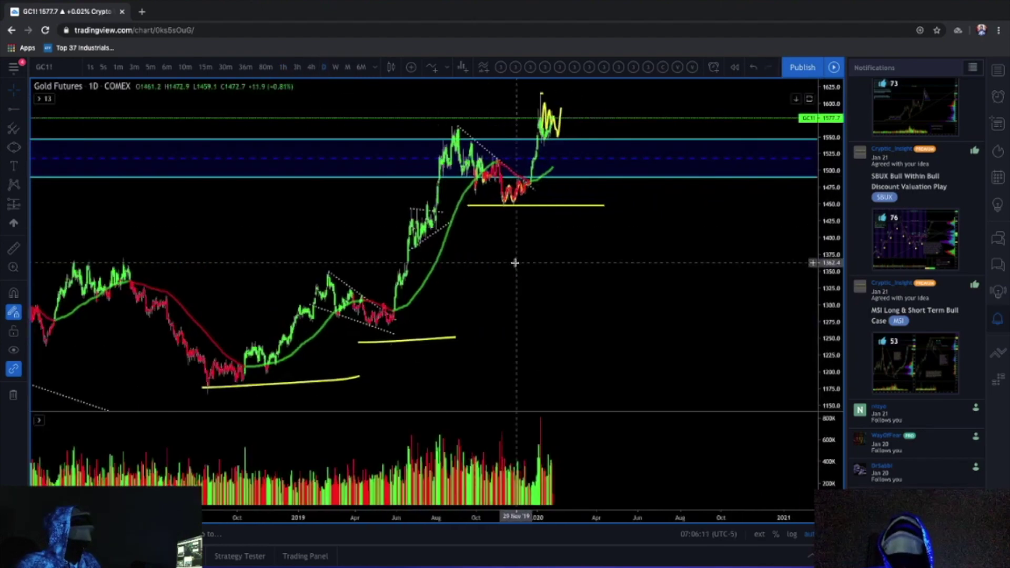
scroll(515, 263, "up", 2)
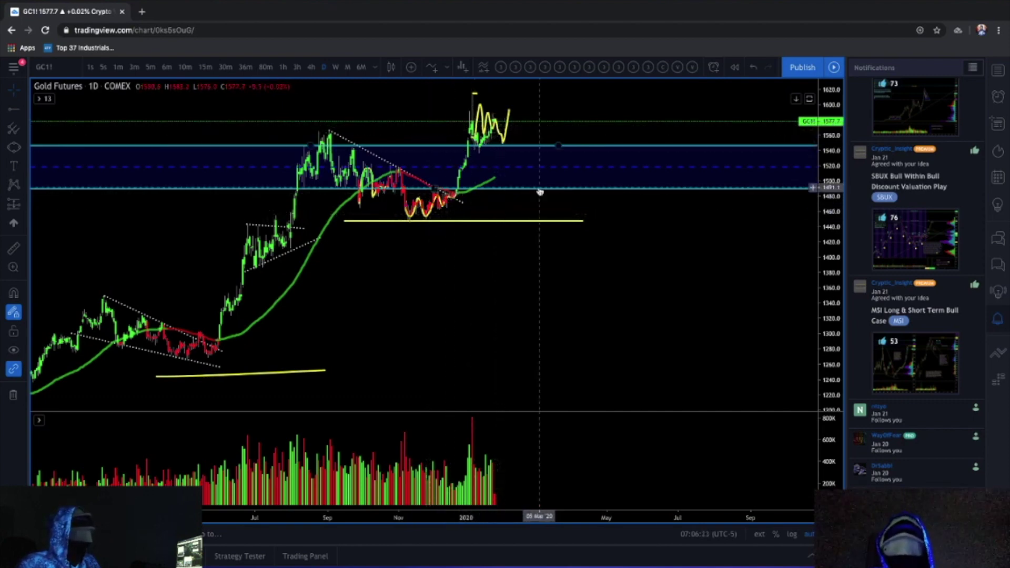
scroll(538, 189, "up", 3)
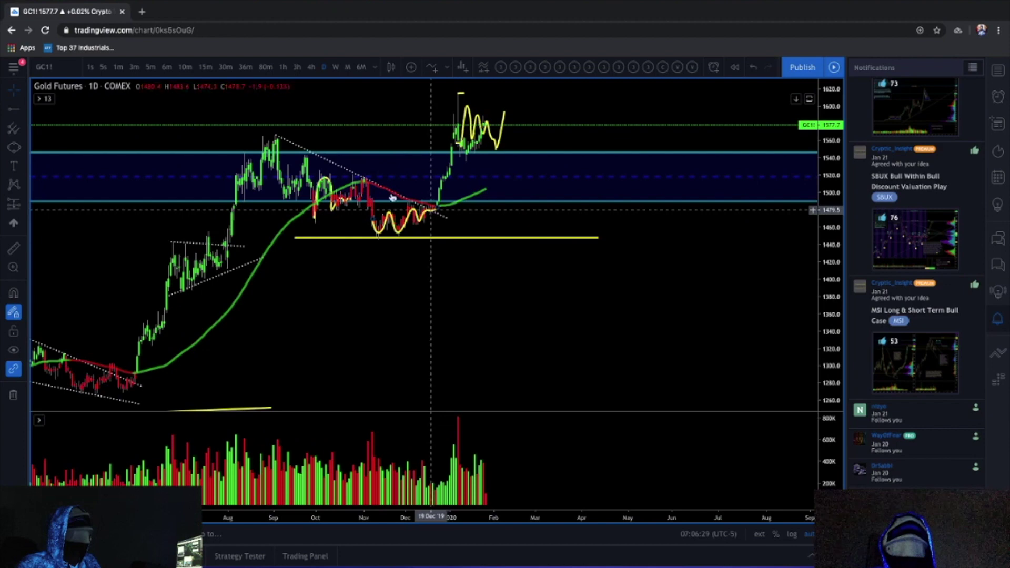
left_click(335, 67)
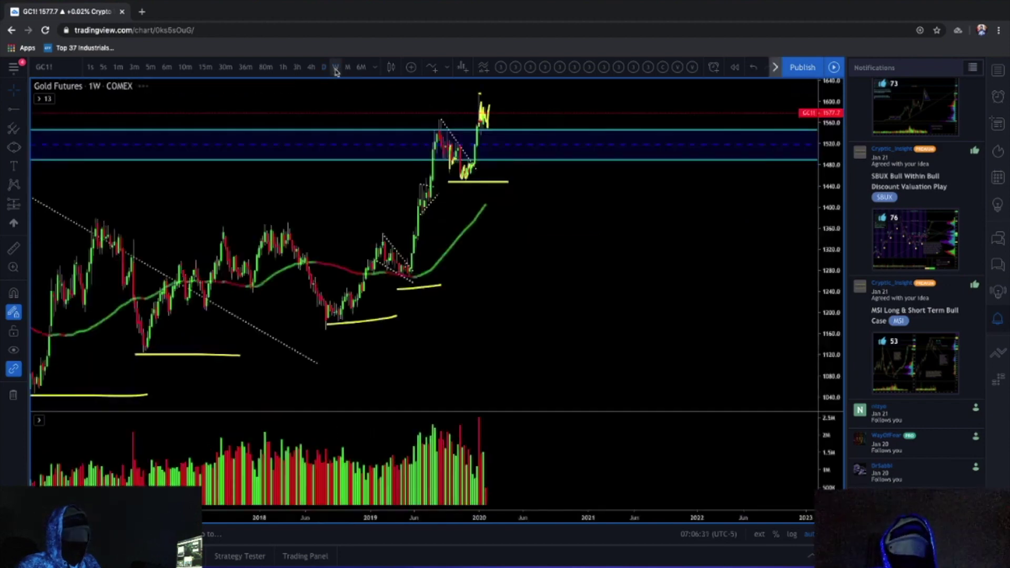
scroll(516, 187, "down", 5)
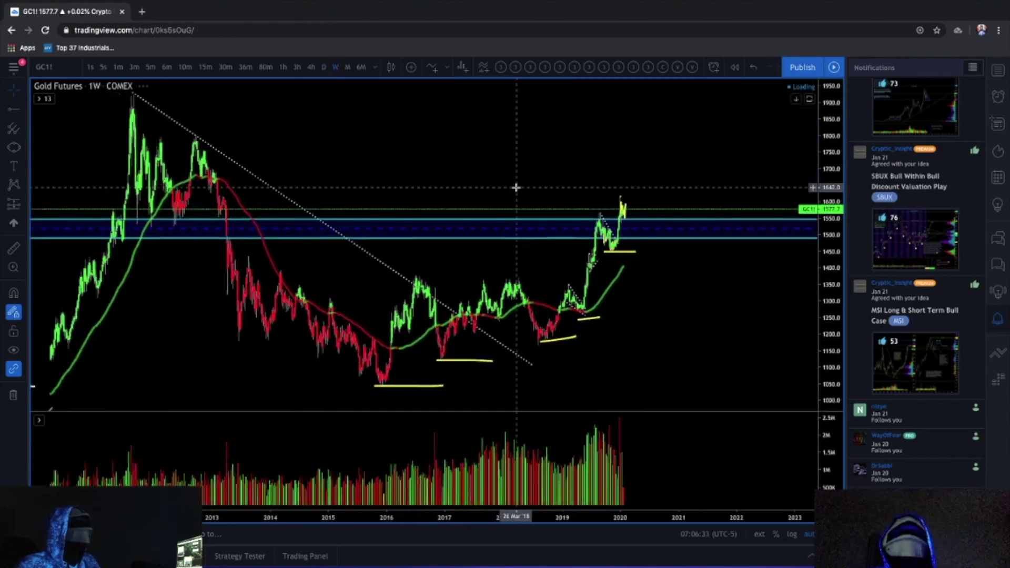
scroll(516, 187, "down", 3)
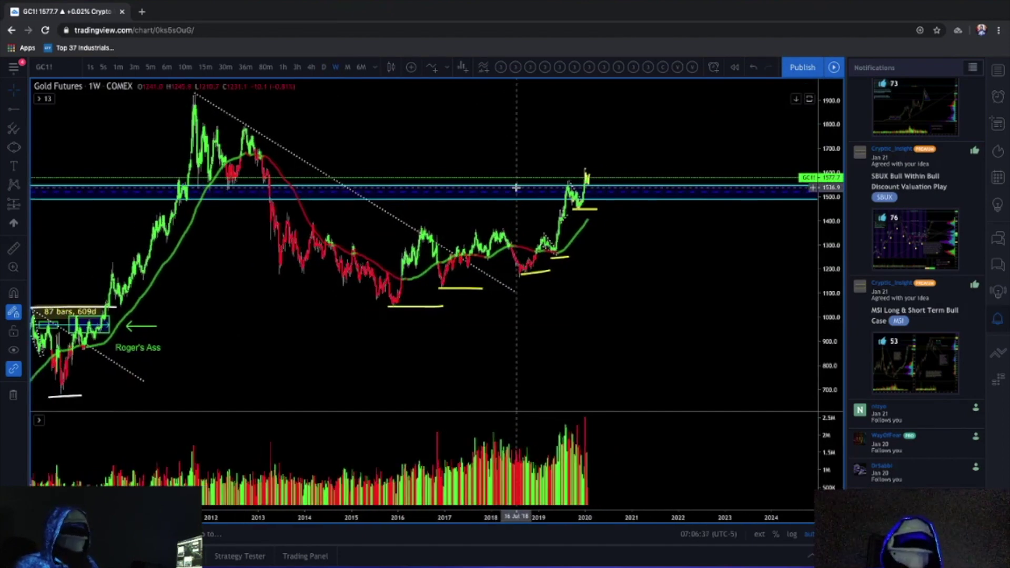
scroll(515, 187, "down", 2)
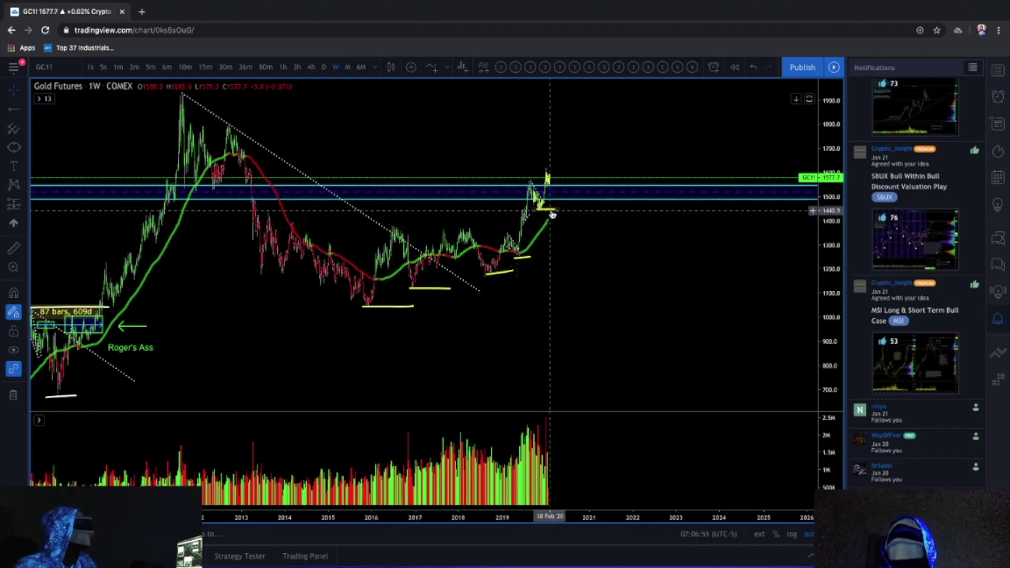
scroll(570, 241, "down", 6)
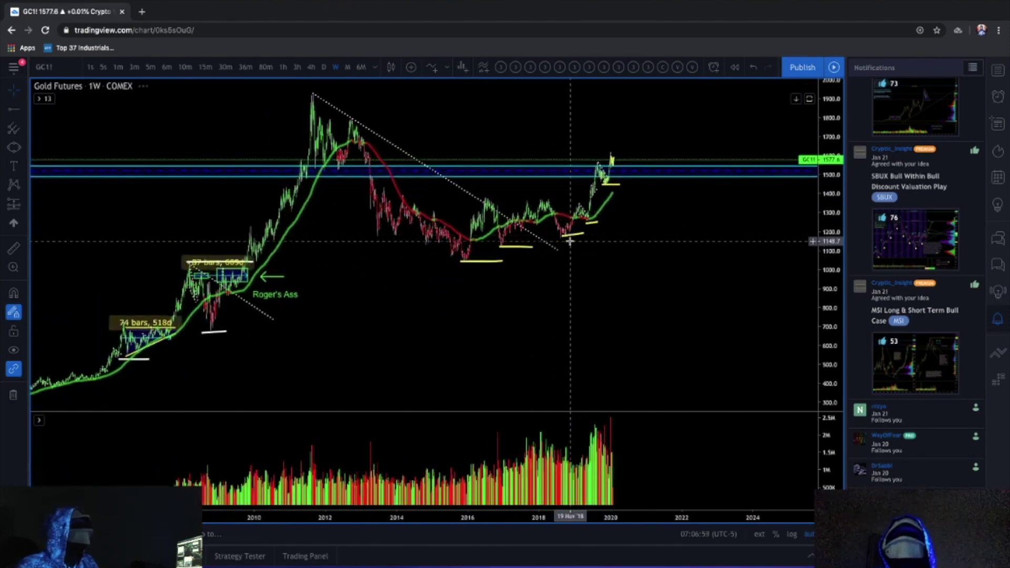
scroll(569, 241, "up", 2)
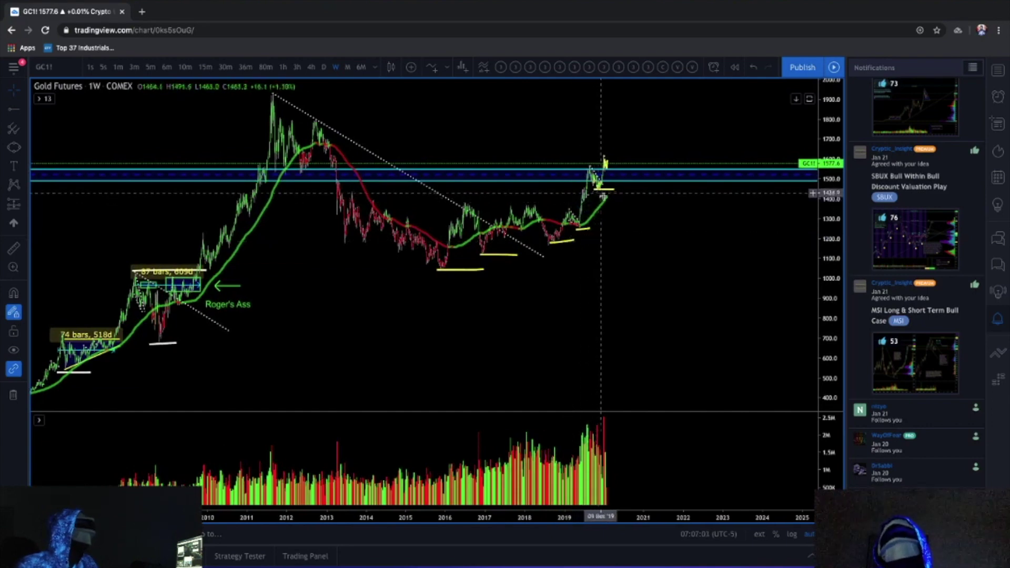
scroll(623, 230, "up", 3)
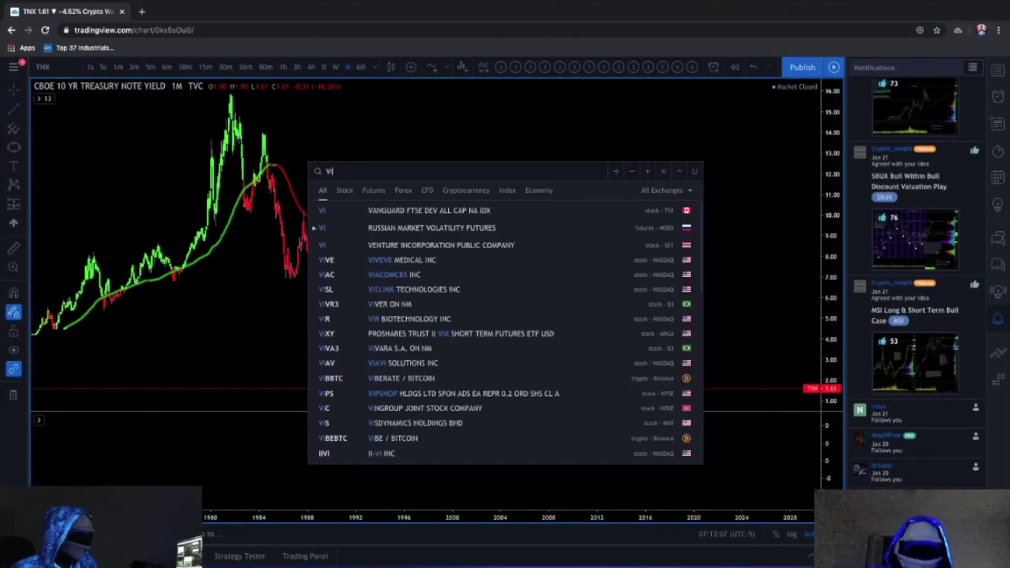
Load the S&P 500 volatility index chart VIX and switch it to the daily interval.
type("X")
key("Return")
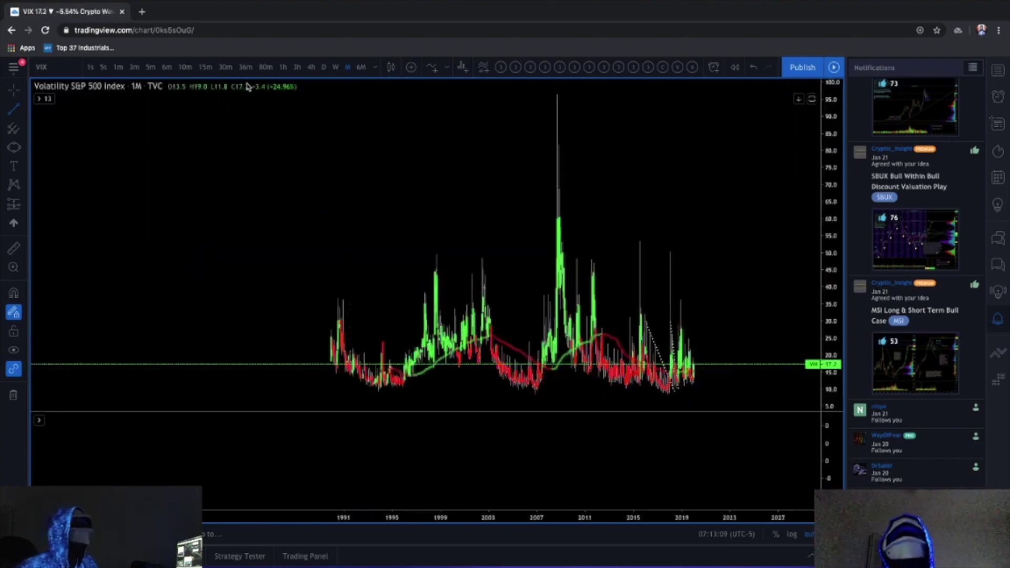
left_click(327, 67)
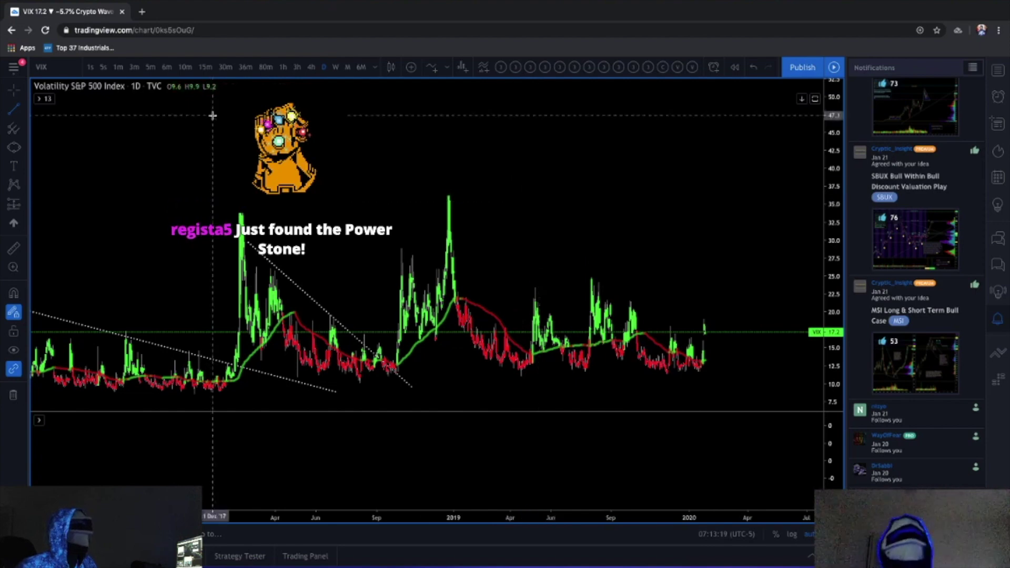
Draw a trend line from the VIX's early 2018 spike at about 50.6 along the December 2018 peak to about 10.8 in July 2020.
left_click(18, 110)
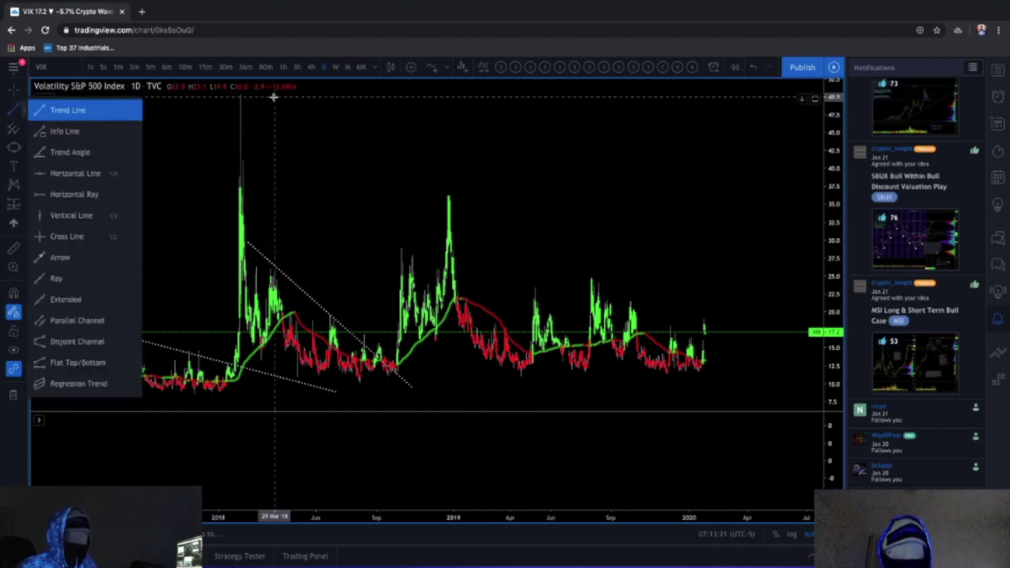
left_click(241, 93)
scroll(766, 353, "right", 3)
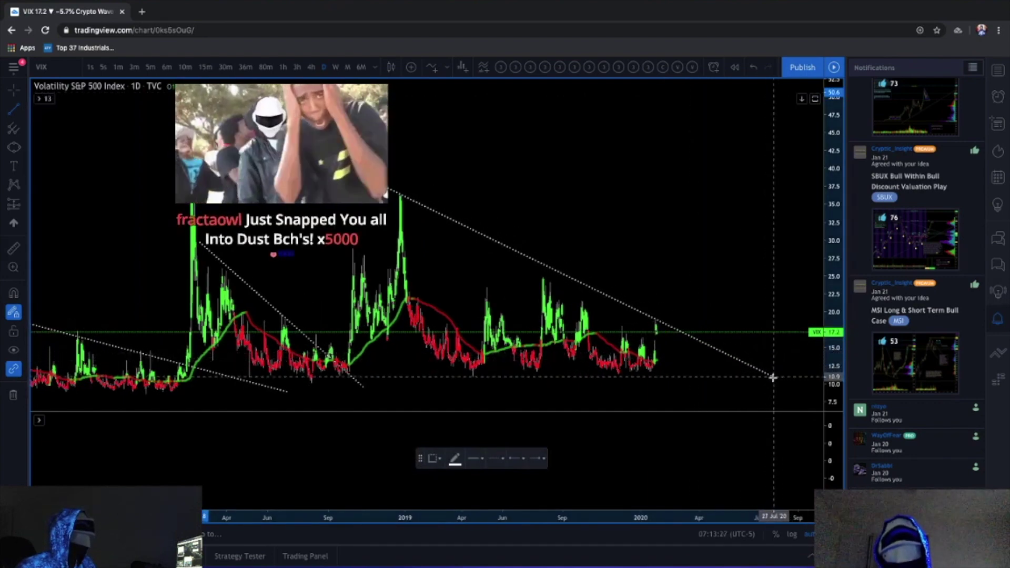
left_click(772, 378)
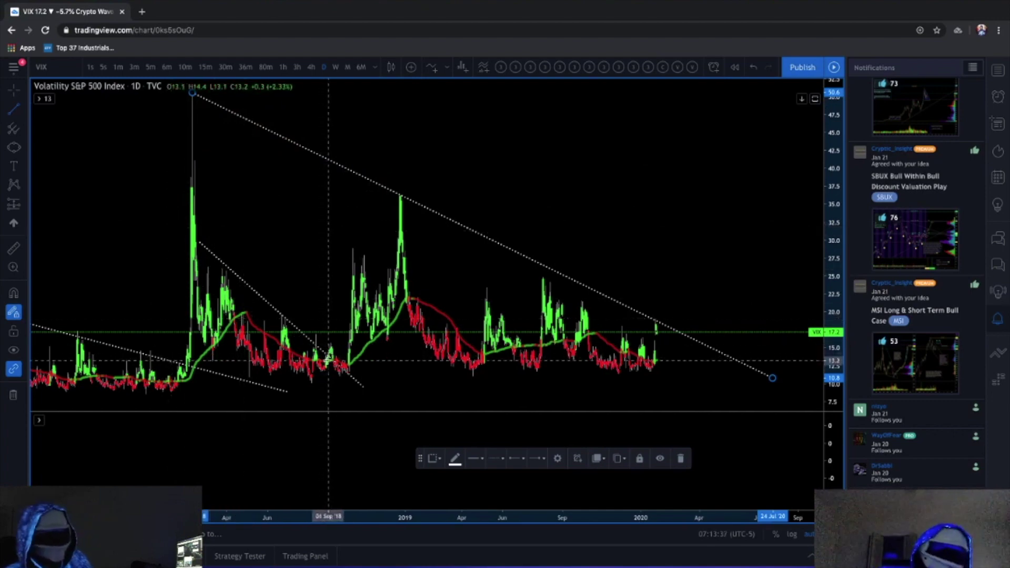
Add the SPX symbol as an overlay on the VIX main chart, and deselect the trend line.
left_click(409, 67)
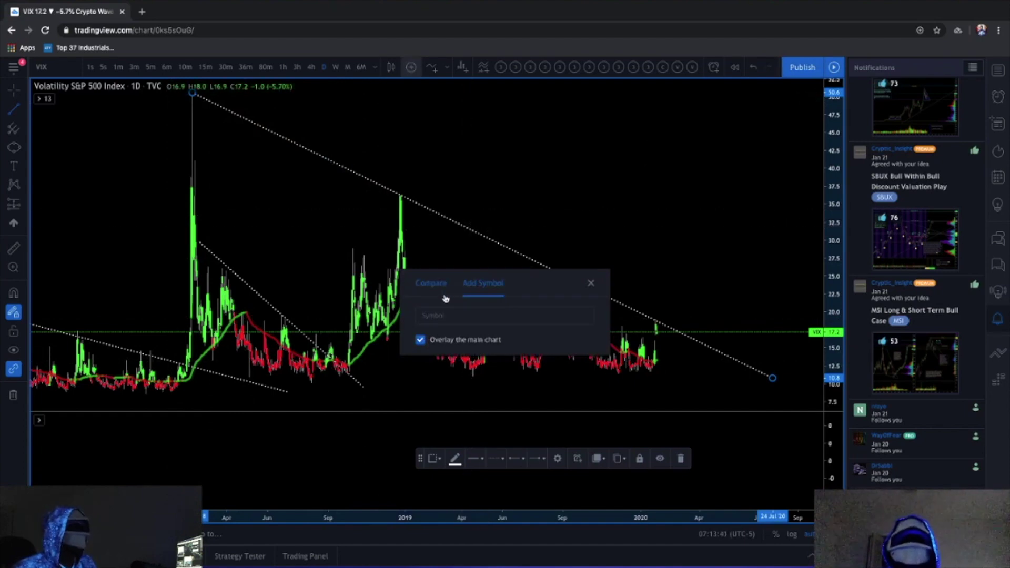
left_click(442, 311)
type("SPX")
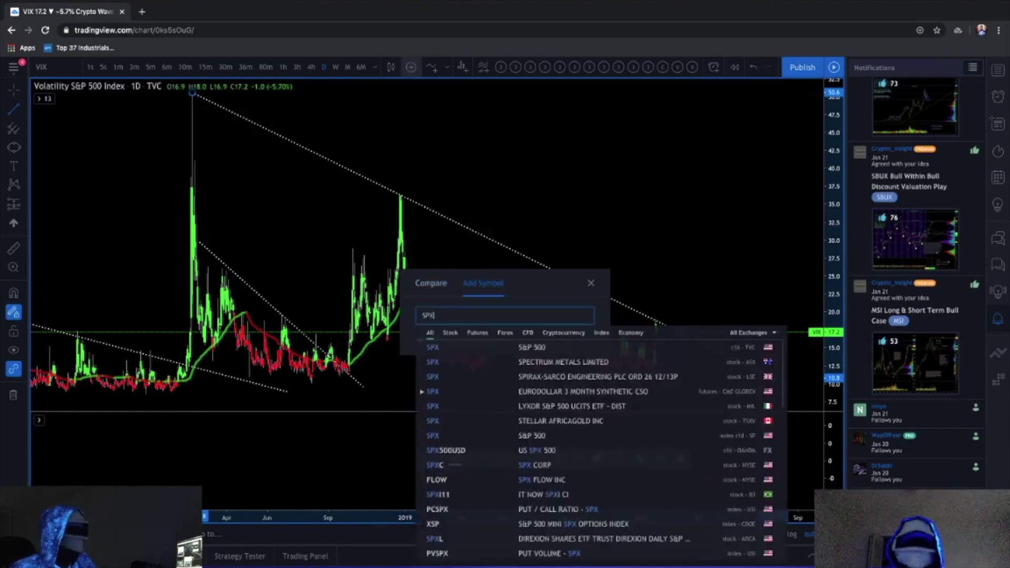
key("Return")
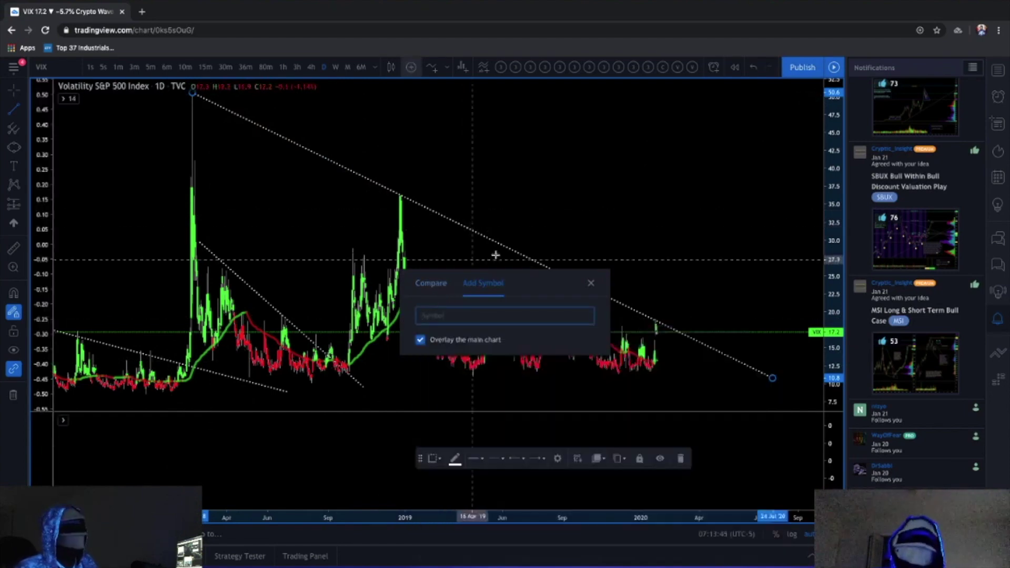
left_click(591, 283)
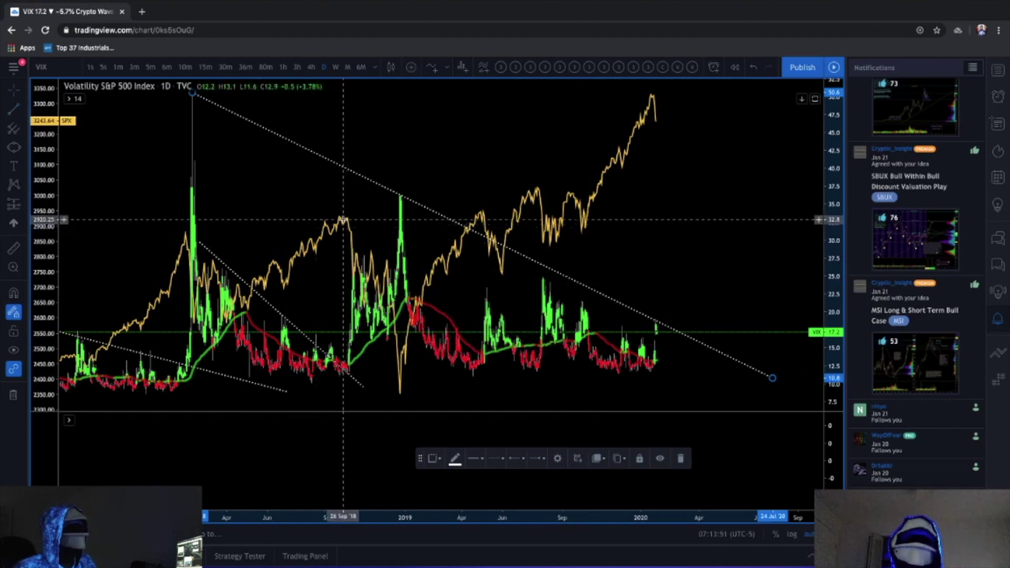
left_click(345, 223)
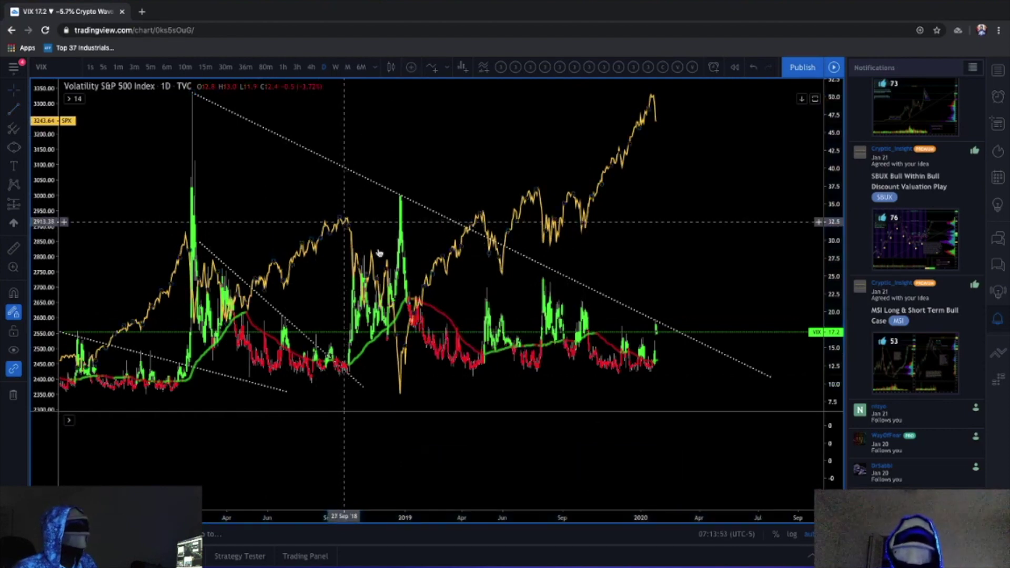